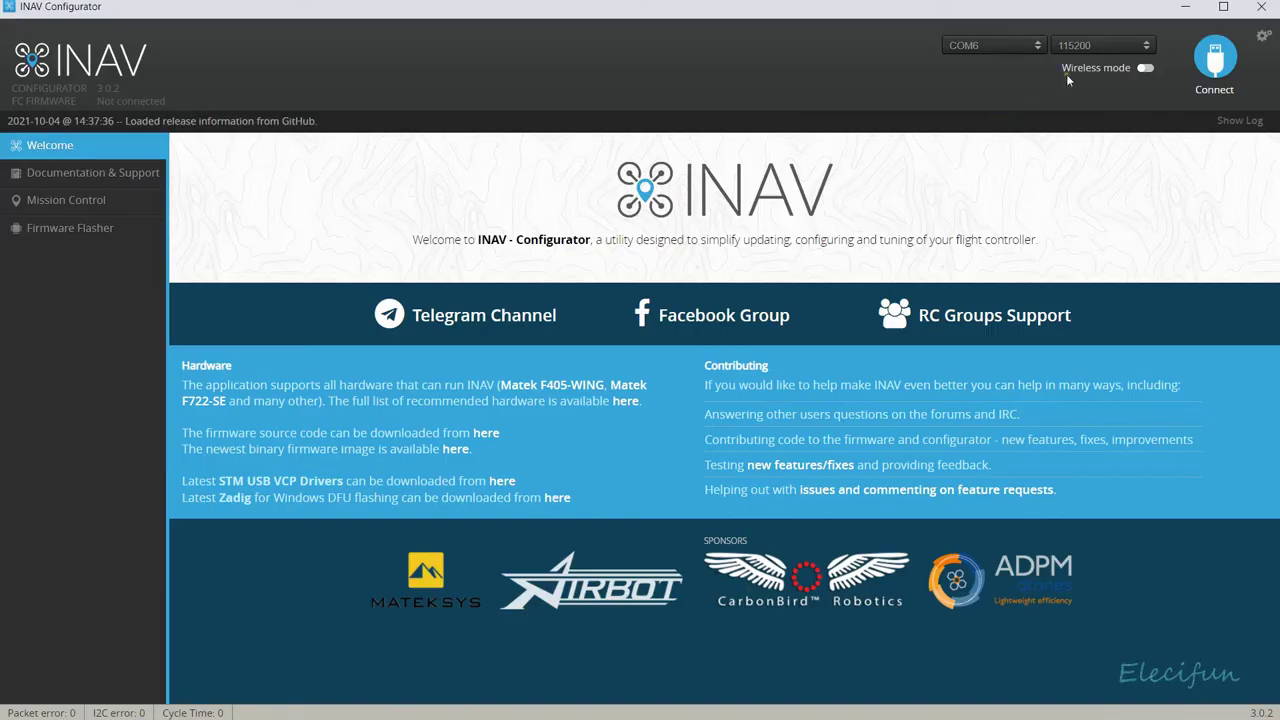
Connect to the flight controller on COM6 at 115200 baud and run diff all in the CLI.
{"action": "left_click", "coordinate": [1216, 70]}
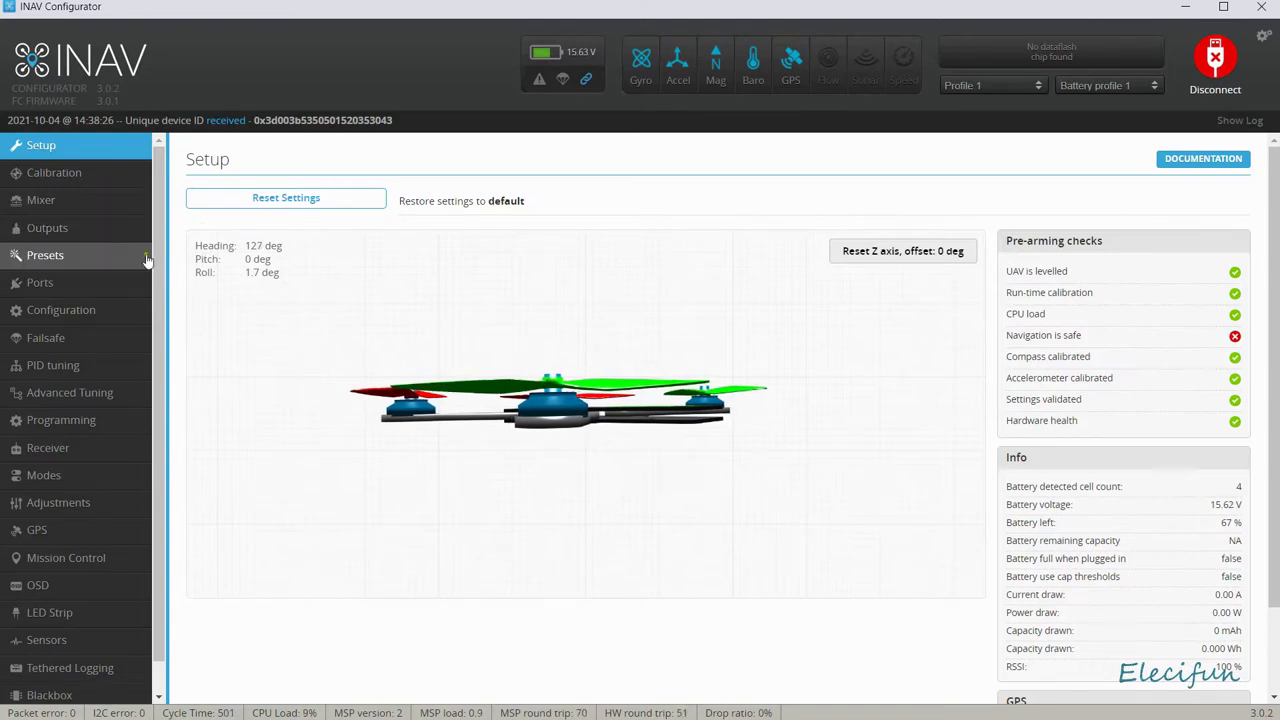
{"action": "scroll", "coordinate": [150, 640], "scroll_direction": "down", "scroll_amount": 1}
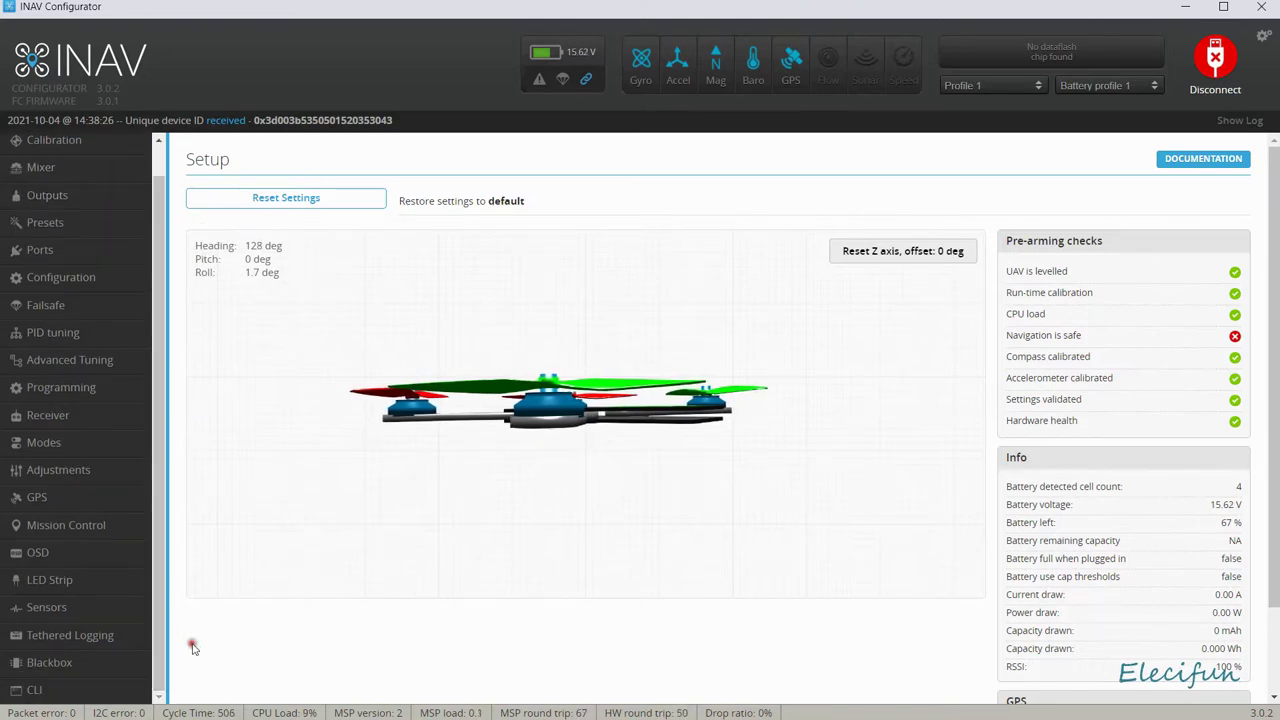
{"action": "left_click", "coordinate": [33, 693]}
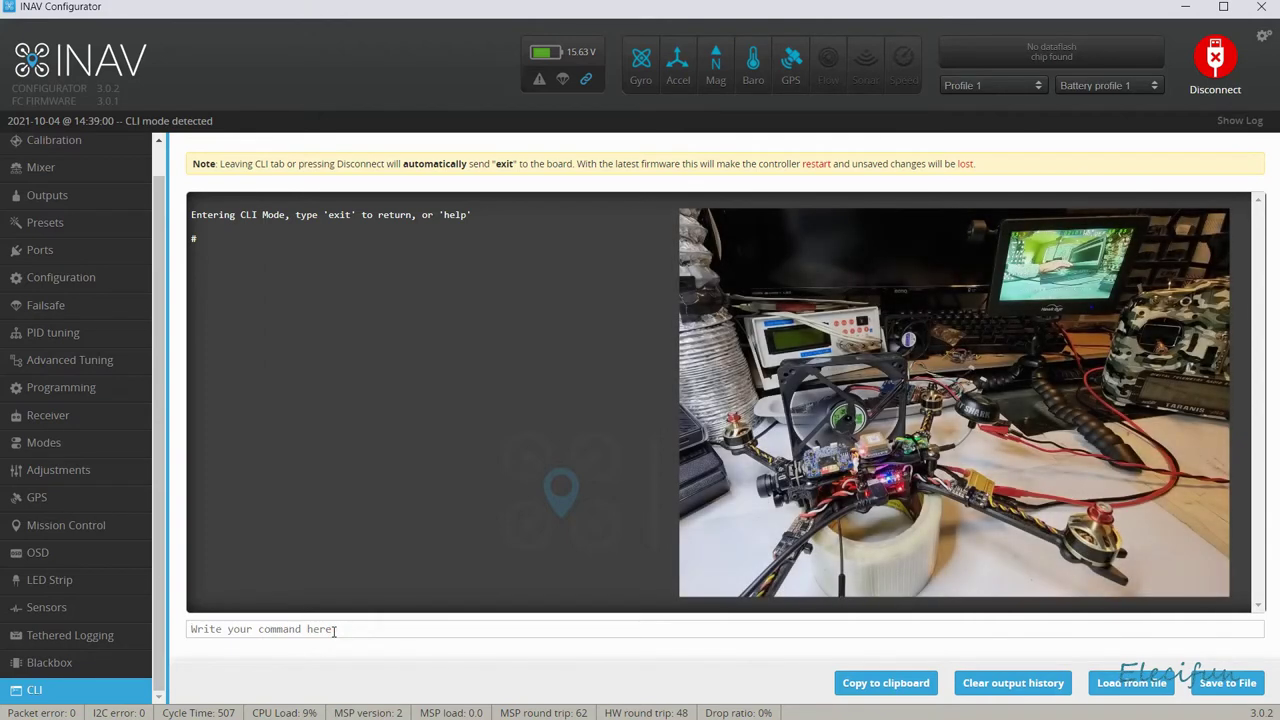
{"action": "type", "text": "diff all"}
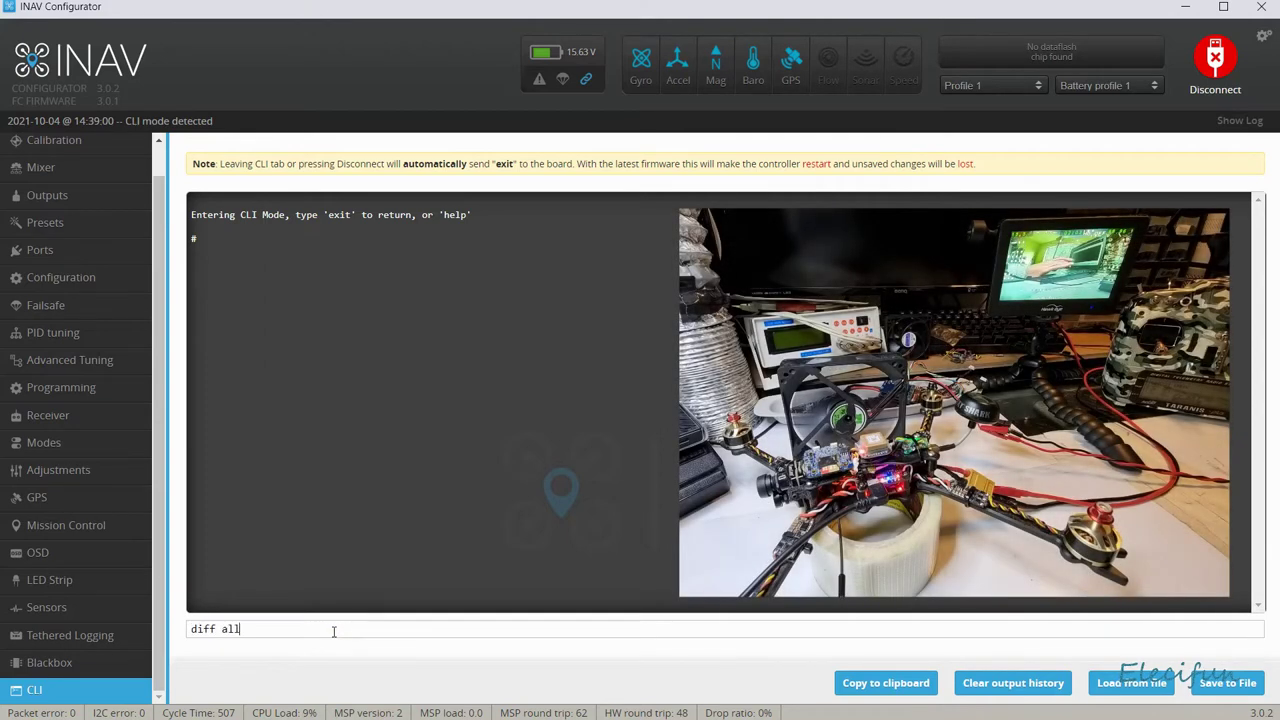
{"action": "key", "text": "Return"}
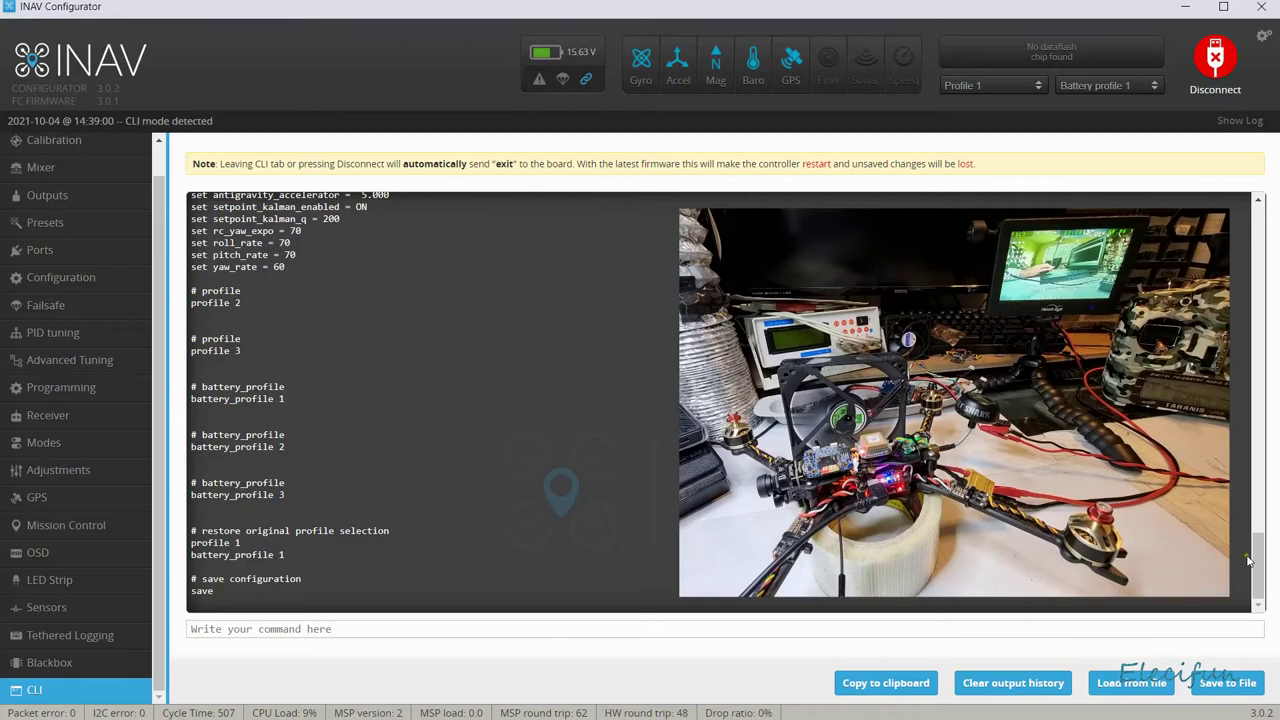
Review the whole diff output, from the version and mixer sections through osd_layout and master to the profile 1 settings.
{"action": "left_click_drag", "start_coordinate": [1260, 566], "coordinate": [1268, 233]}
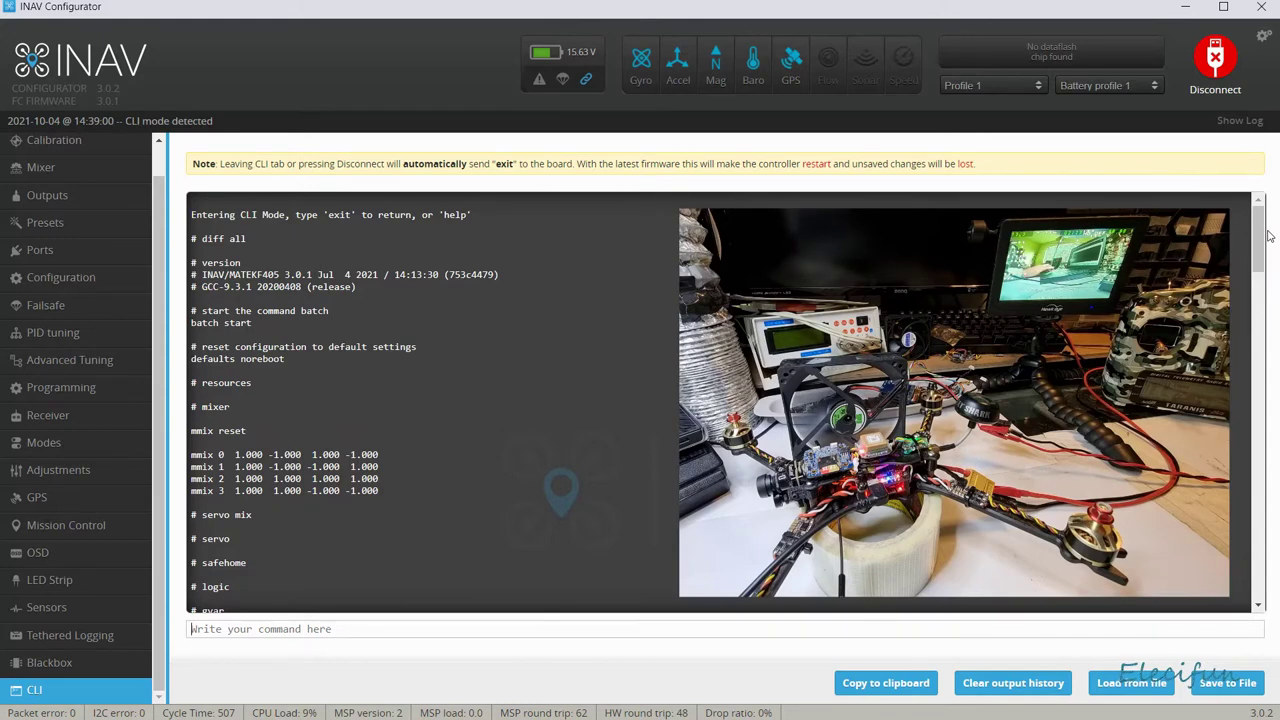
{"action": "left_click", "coordinate": [1260, 230]}
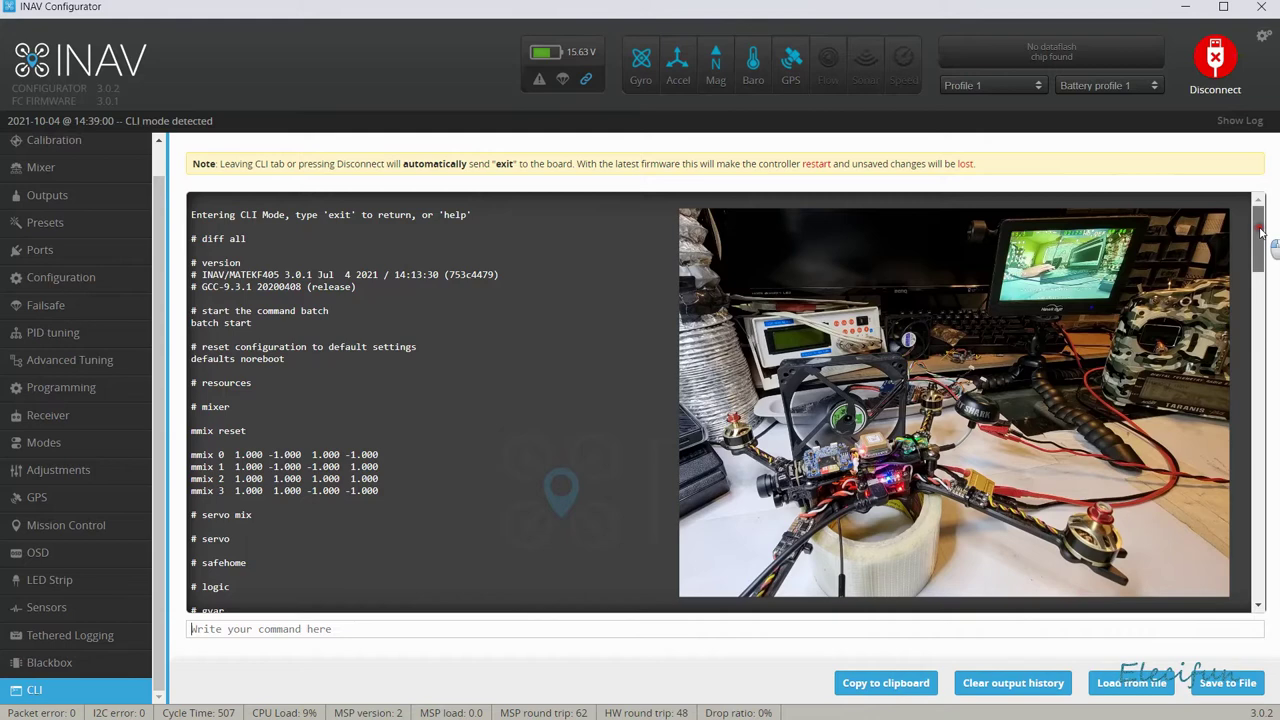
{"action": "left_click_drag", "start_coordinate": [1260, 230], "coordinate": [1258, 376]}
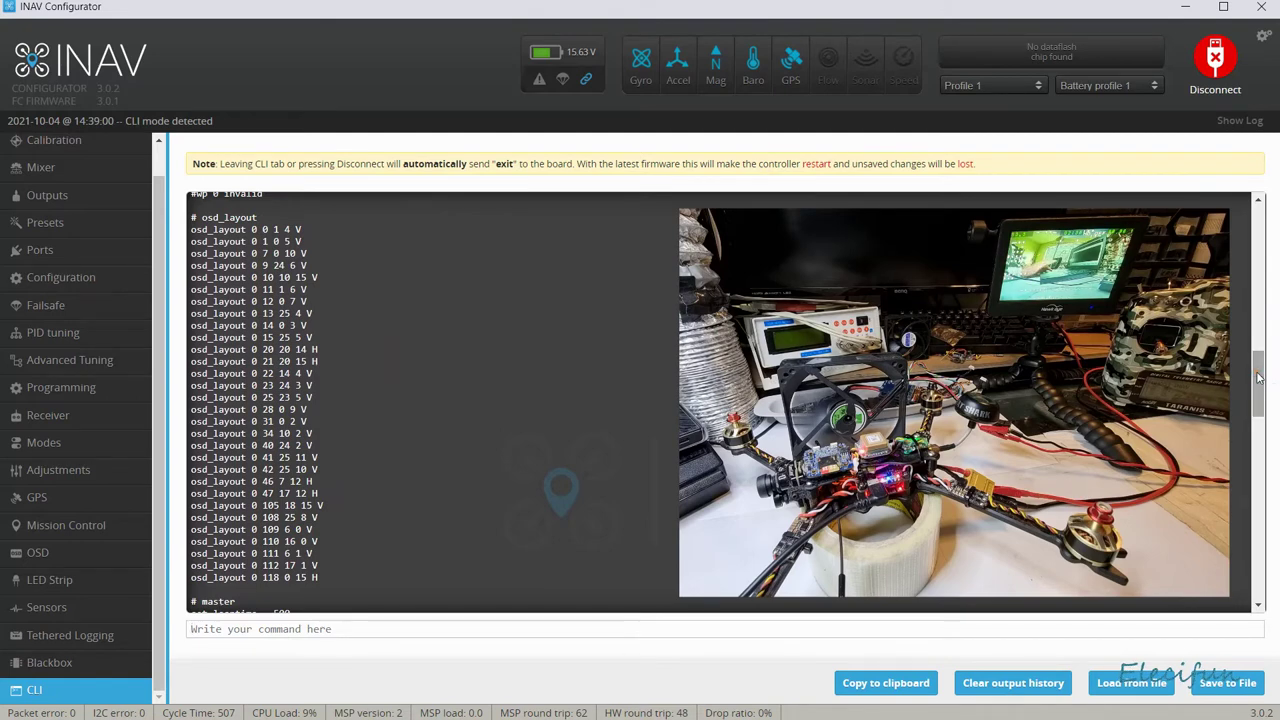
{"action": "left_click_drag", "start_coordinate": [1258, 376], "coordinate": [1268, 440]}
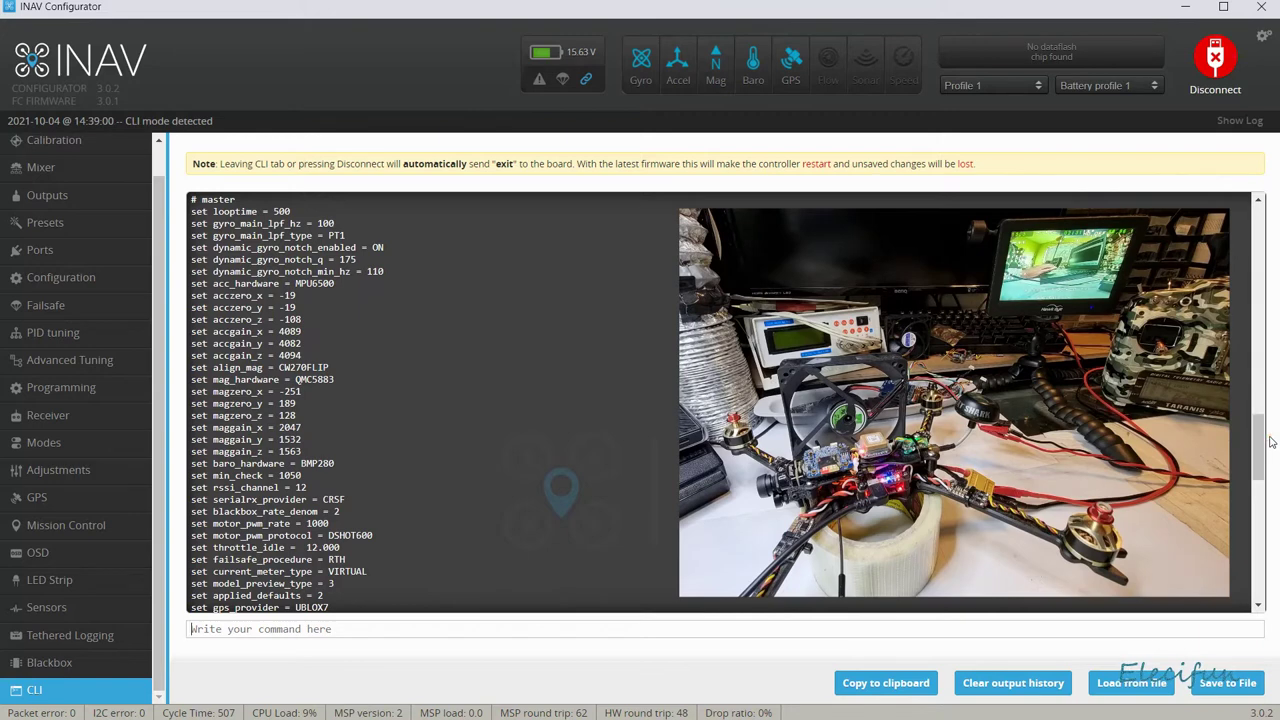
{"action": "left_click_drag", "start_coordinate": [1259, 441], "coordinate": [1257, 515]}
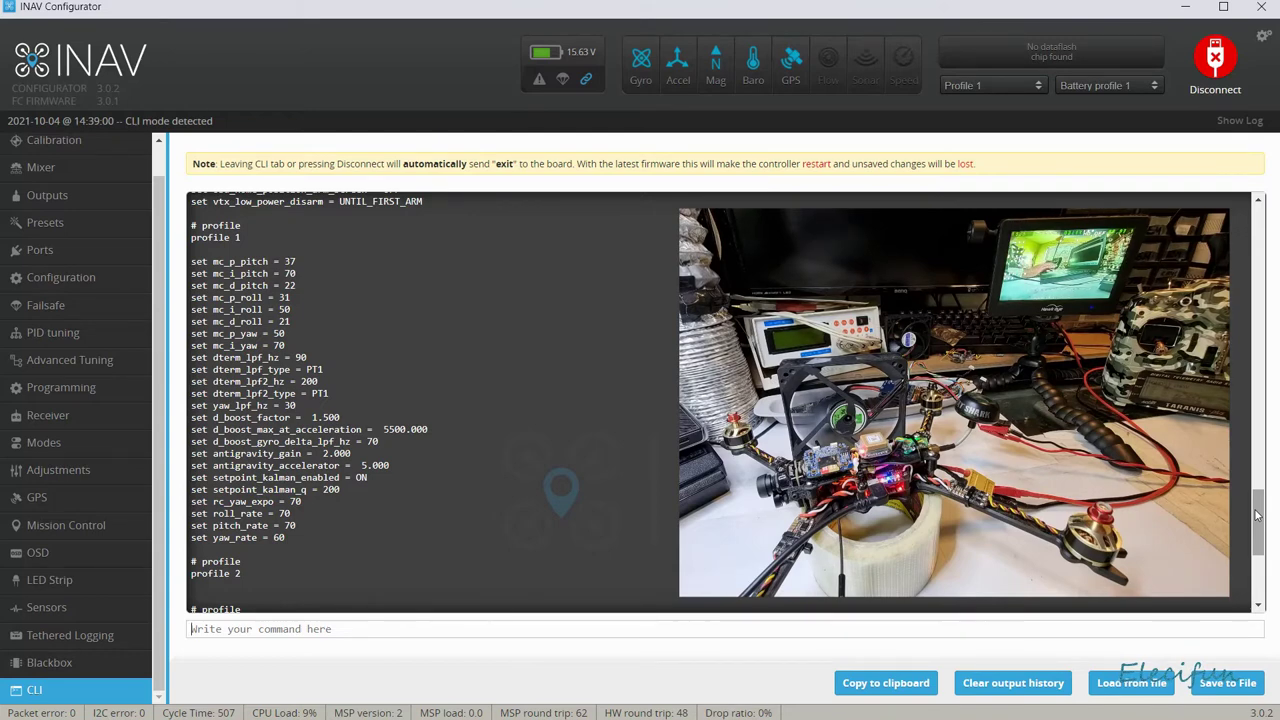
{"action": "mouse_move", "coordinate": [1257, 515]}
{"action": "left_mouse_down"}
{"action": "mouse_move", "coordinate": [1259, 560]}
{"action": "mouse_move", "coordinate": [1270, 416]}
{"action": "left_mouse_up"}
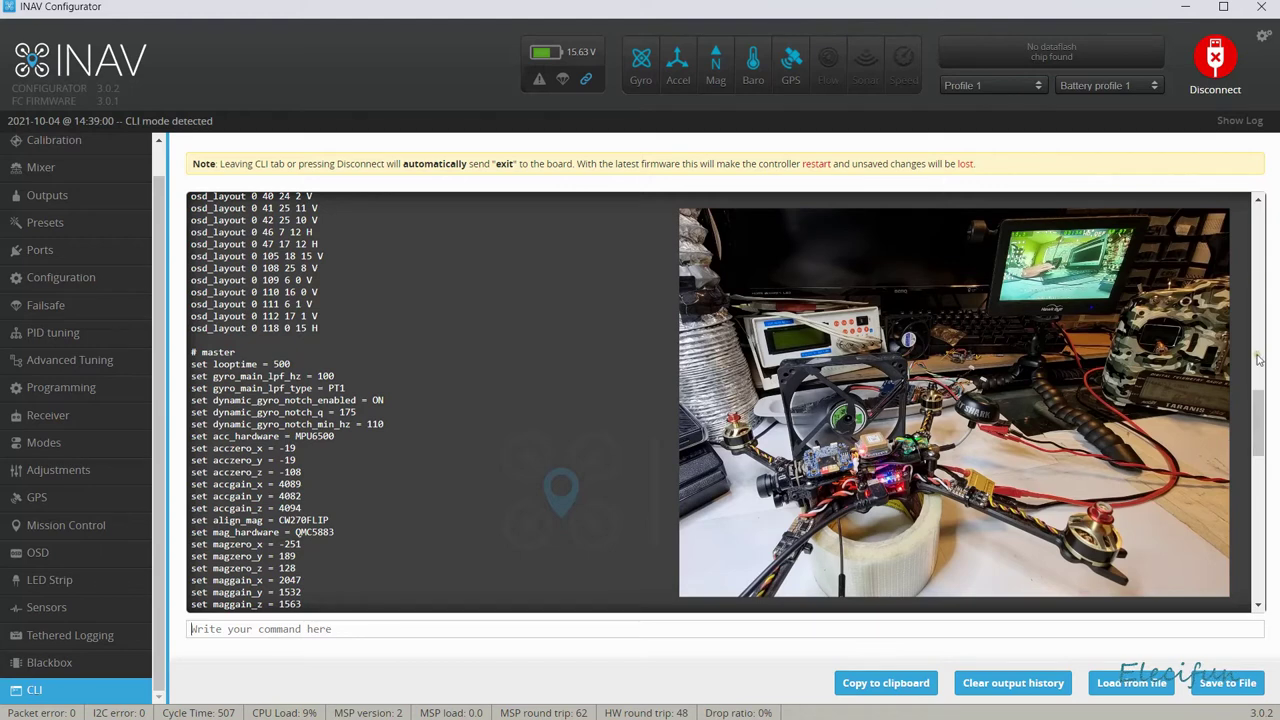
{"action": "left_click_drag", "start_coordinate": [1257, 425], "coordinate": [1261, 220]}
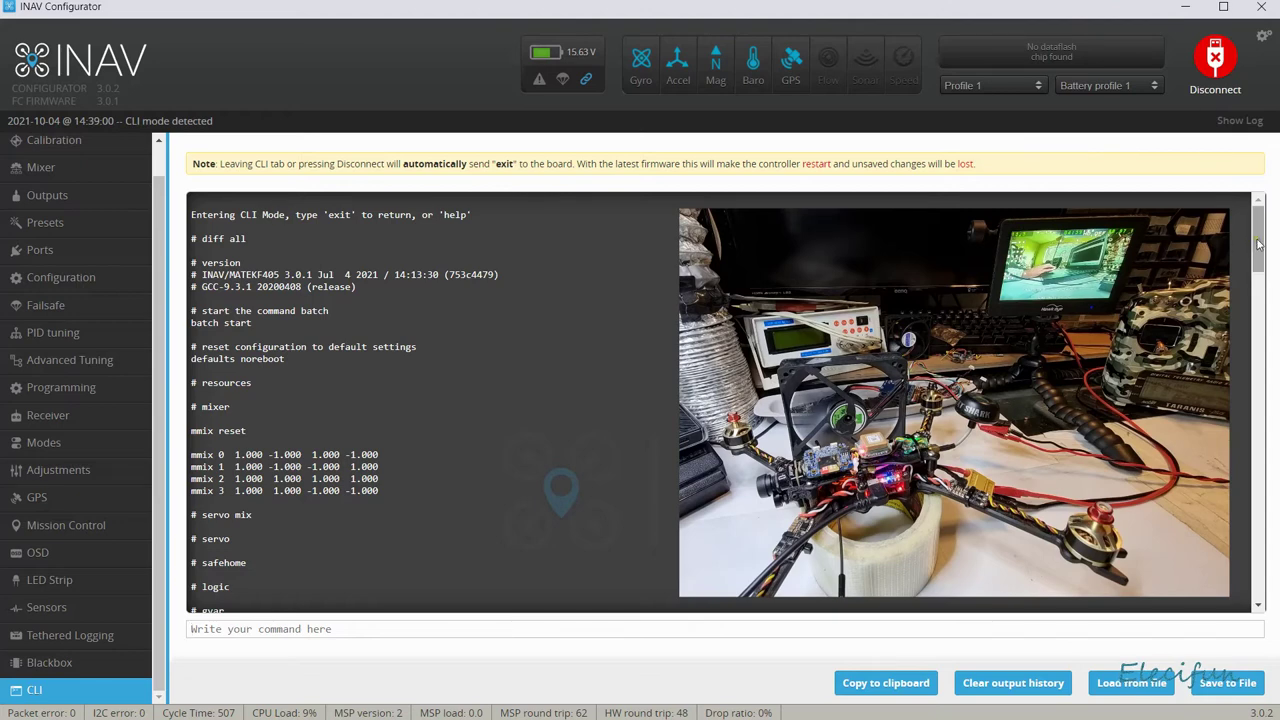
Examine the osd_layout section of the diff output and highlight its lines.
{"action": "left_click_drag", "start_coordinate": [1259, 245], "coordinate": [1248, 388]}
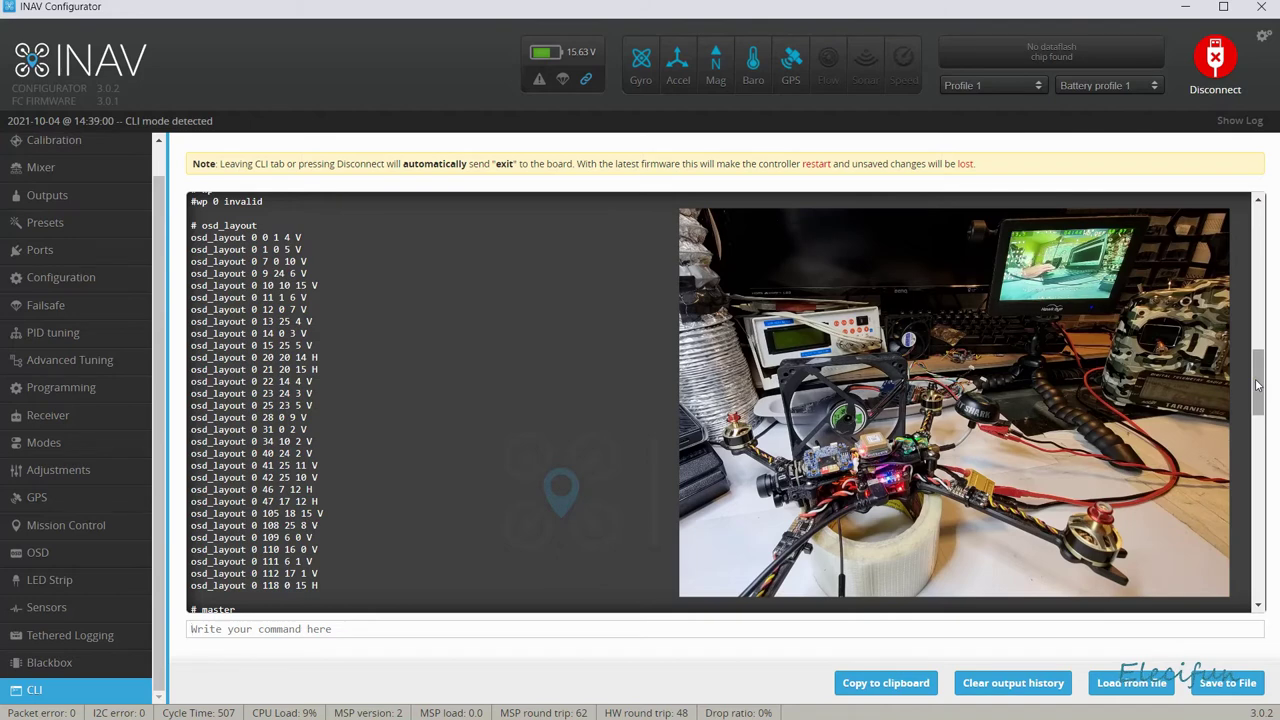
{"action": "mouse_move", "coordinate": [1258, 385]}
{"action": "left_mouse_down"}
{"action": "mouse_move", "coordinate": [1258, 326]}
{"action": "mouse_move", "coordinate": [1244, 388]}
{"action": "left_mouse_up"}
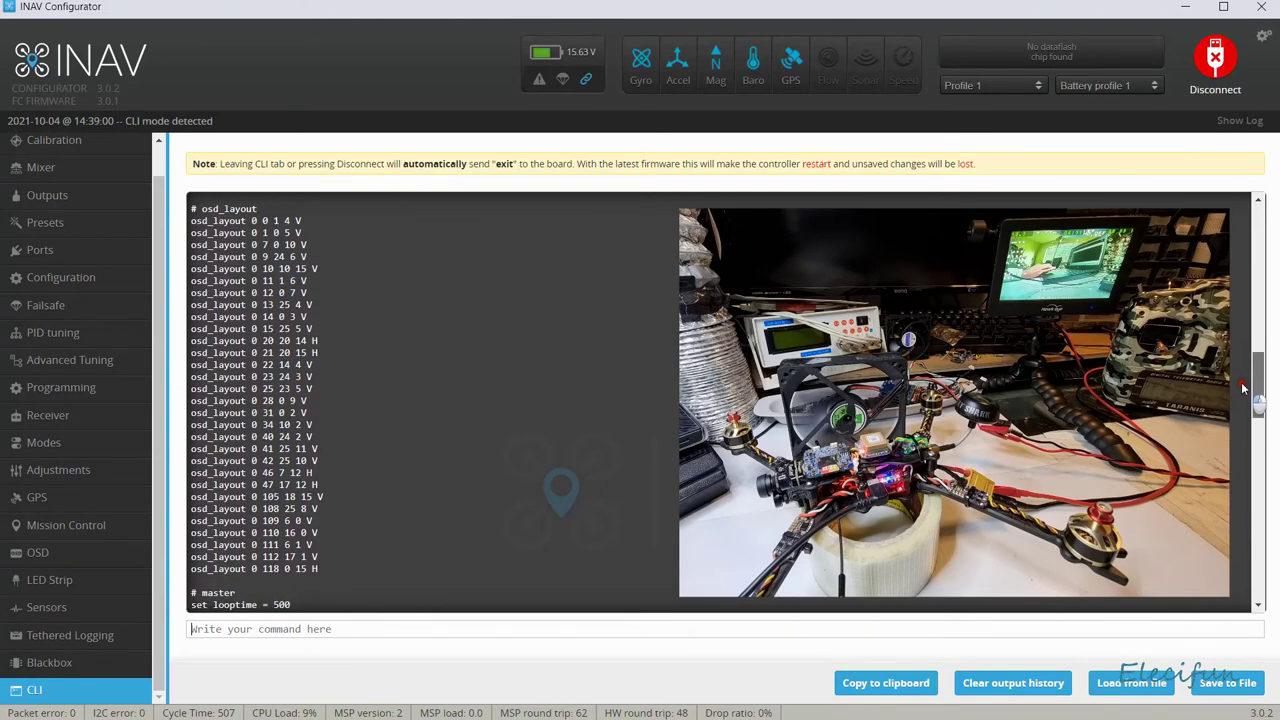
{"action": "left_click_drag", "start_coordinate": [1243, 387], "coordinate": [1243, 388]}
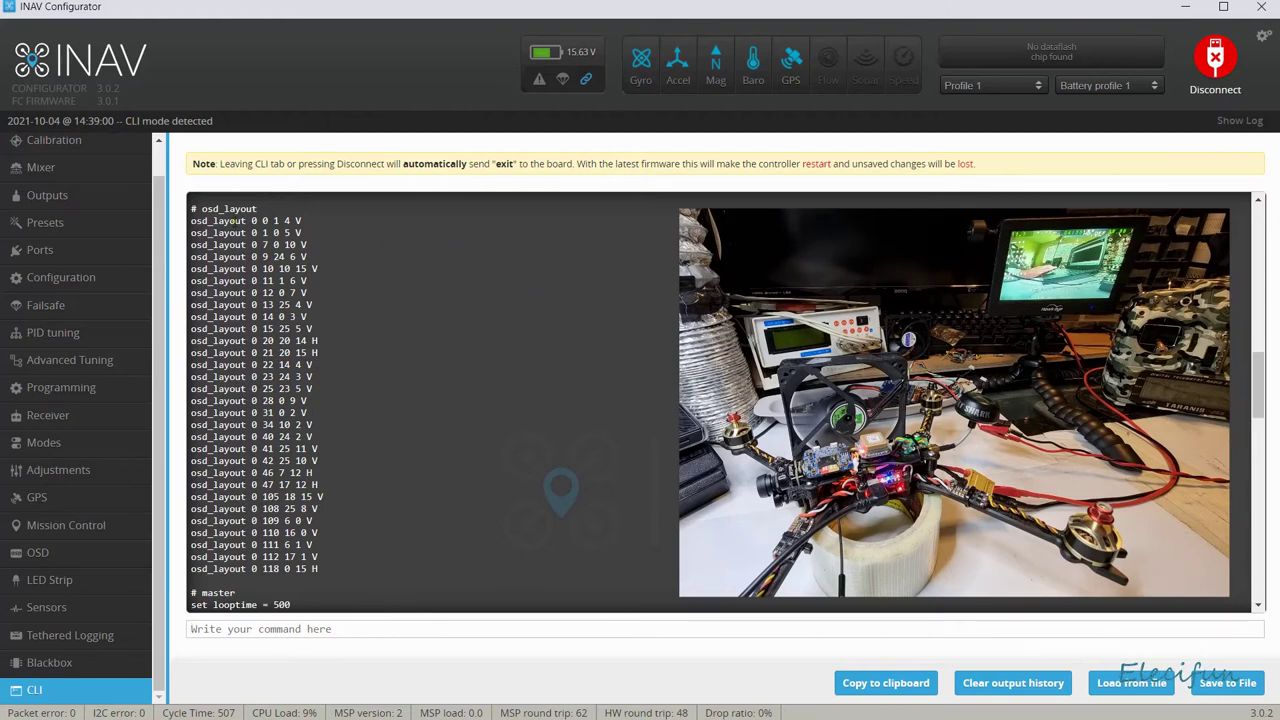
{"action": "left_click_drag", "start_coordinate": [195, 211], "coordinate": [515, 520]}
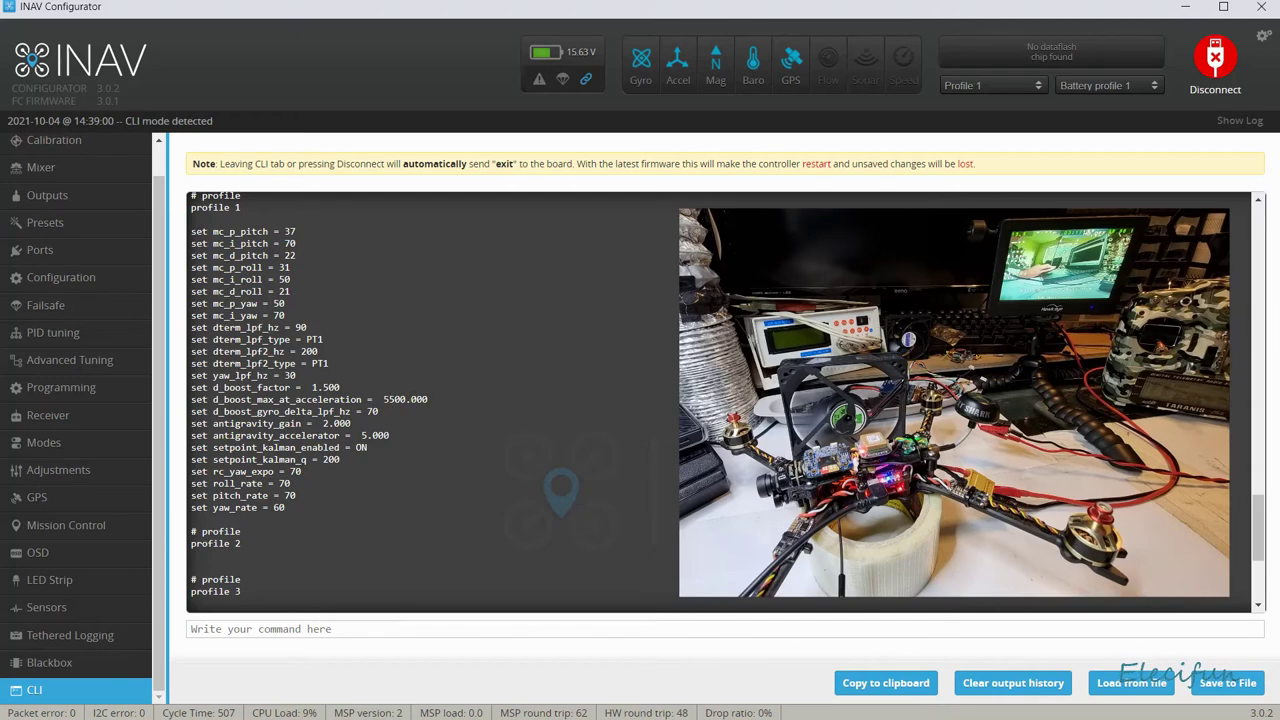
Find the compass calibration in the master section and highlight the magzero and maggain lines for all three axes.
{"action": "left_click", "coordinate": [1259, 533]}
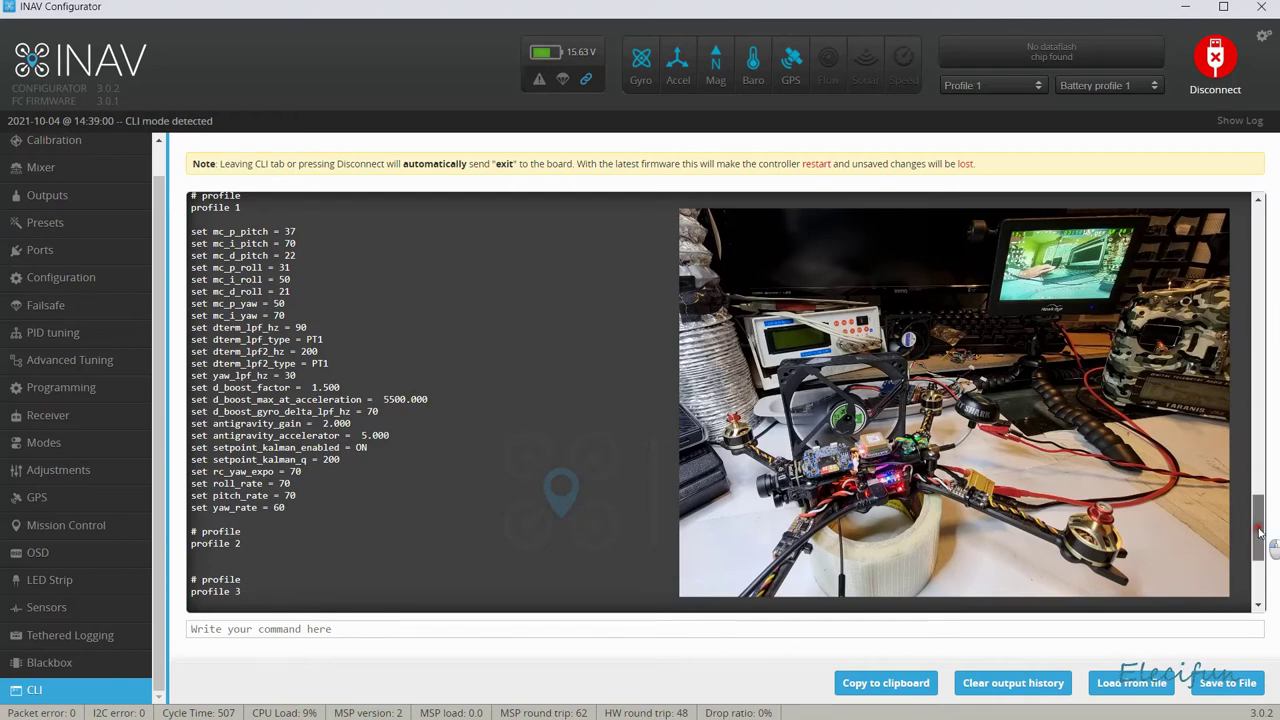
{"action": "left_click_drag", "start_coordinate": [1259, 533], "coordinate": [1259, 460]}
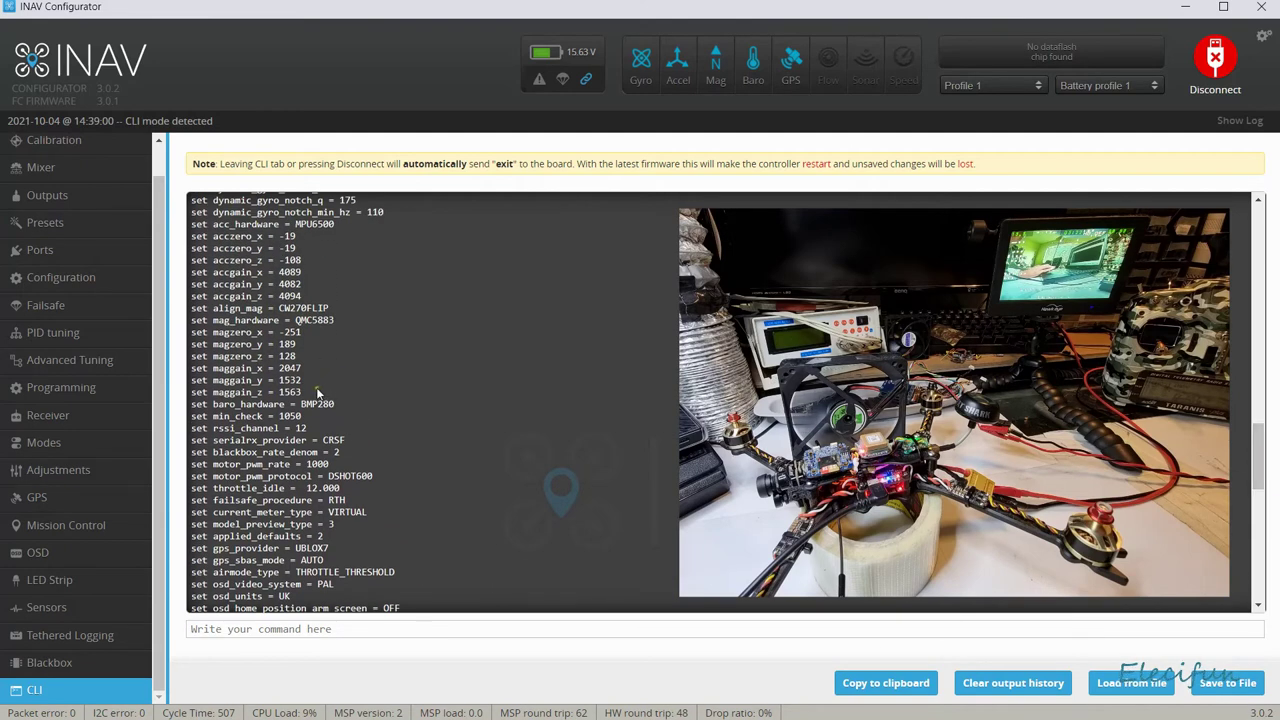
{"action": "left_click_drag", "start_coordinate": [310, 395], "coordinate": [190, 336]}
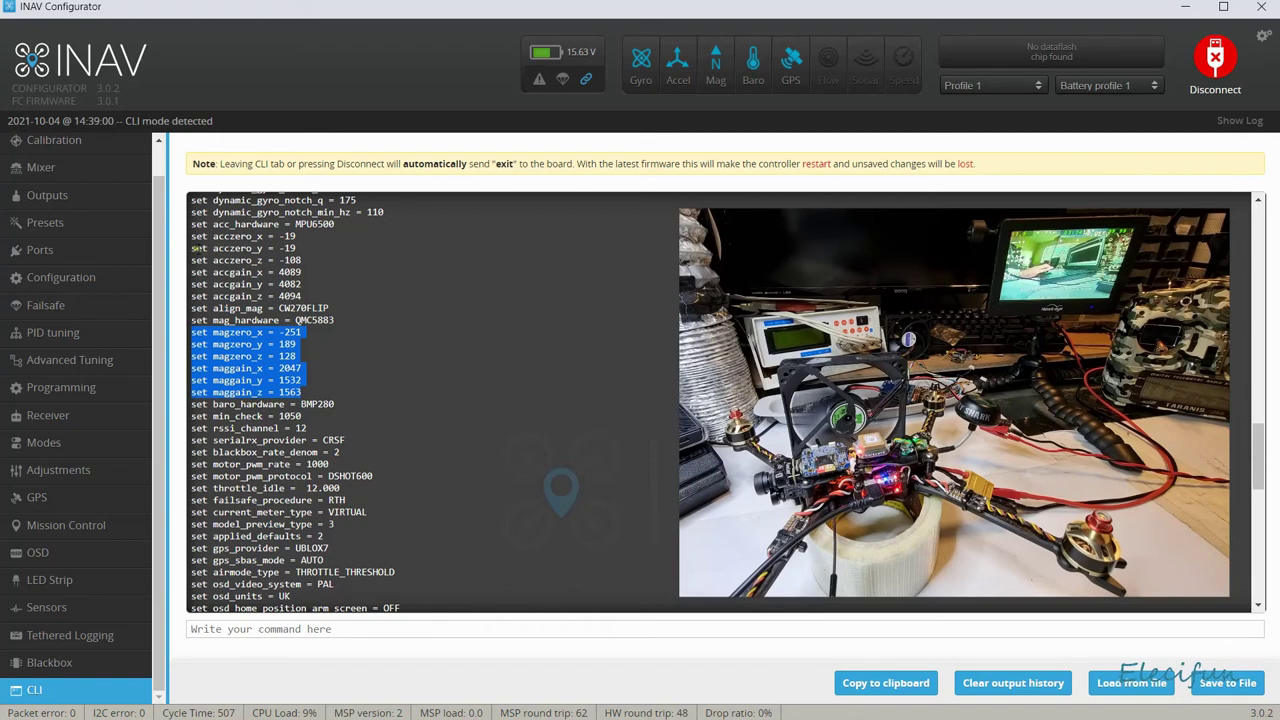
Copy the acczero and accgain set lines for x, y and z from the diff output, run them in the CLI and save.
{"action": "left_click_drag", "start_coordinate": [192, 233], "coordinate": [309, 294]}
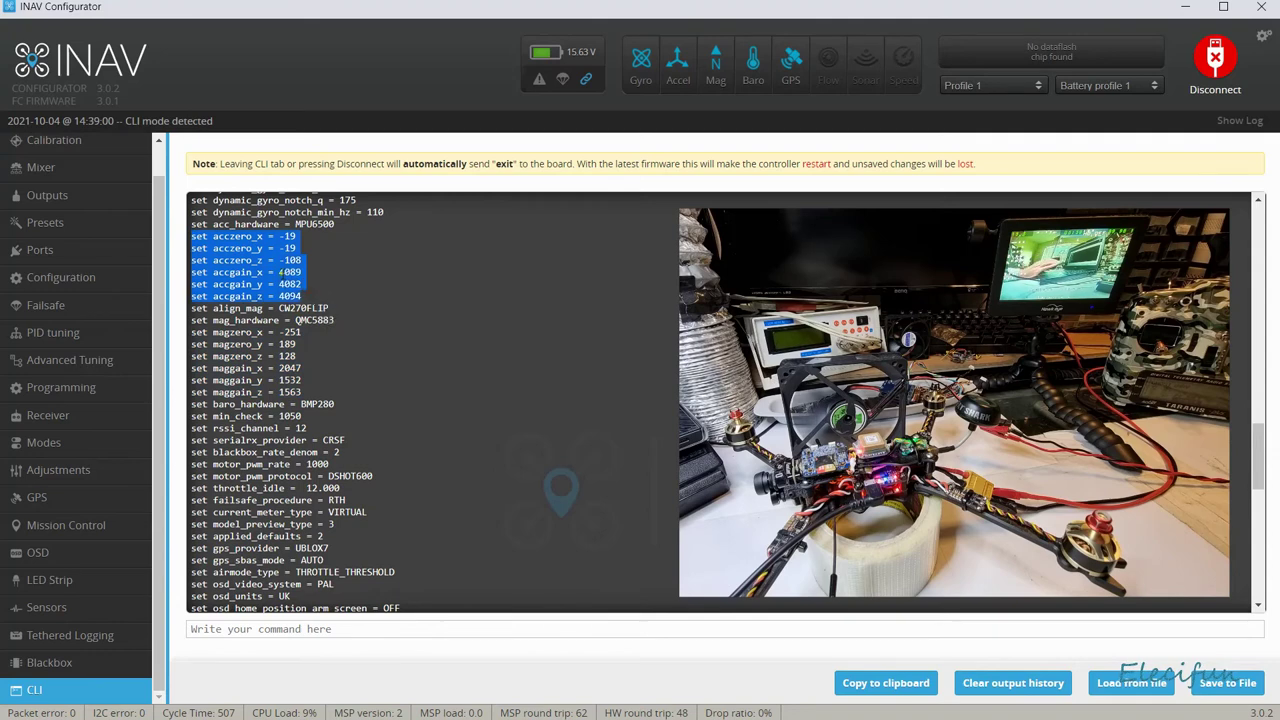
{"action": "right_click", "coordinate": [281, 272]}
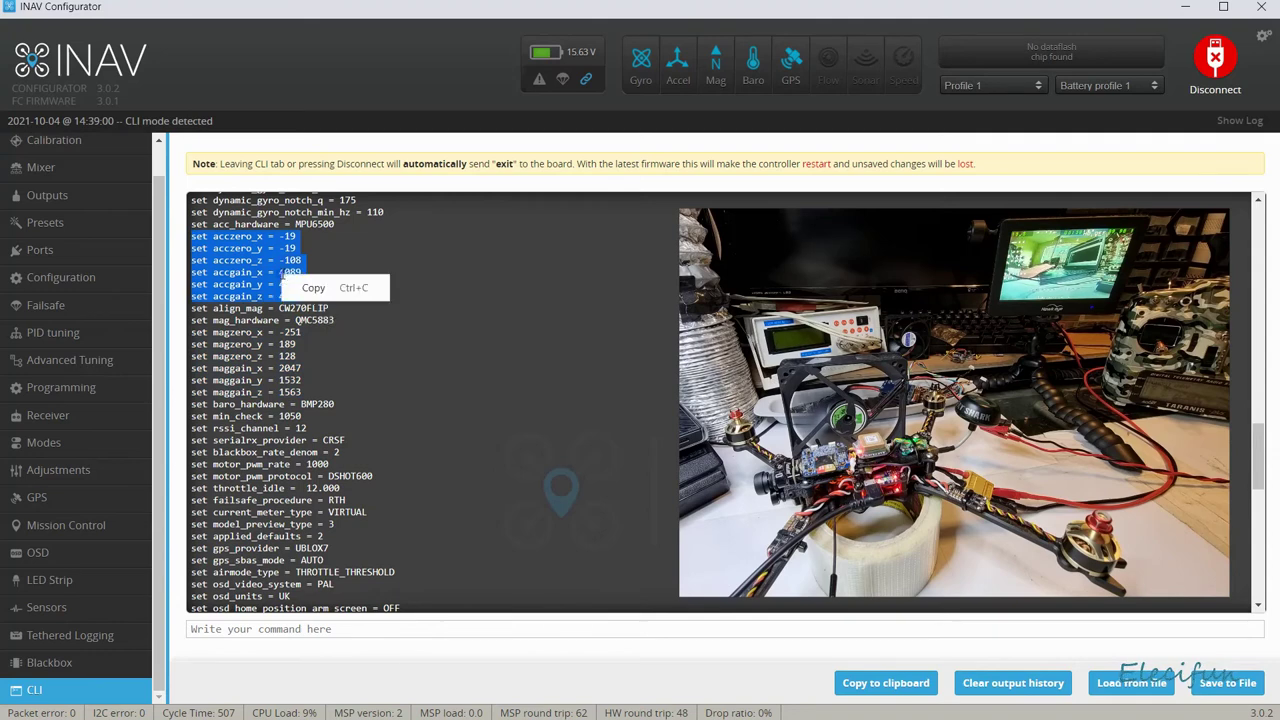
{"action": "left_click", "coordinate": [316, 285]}
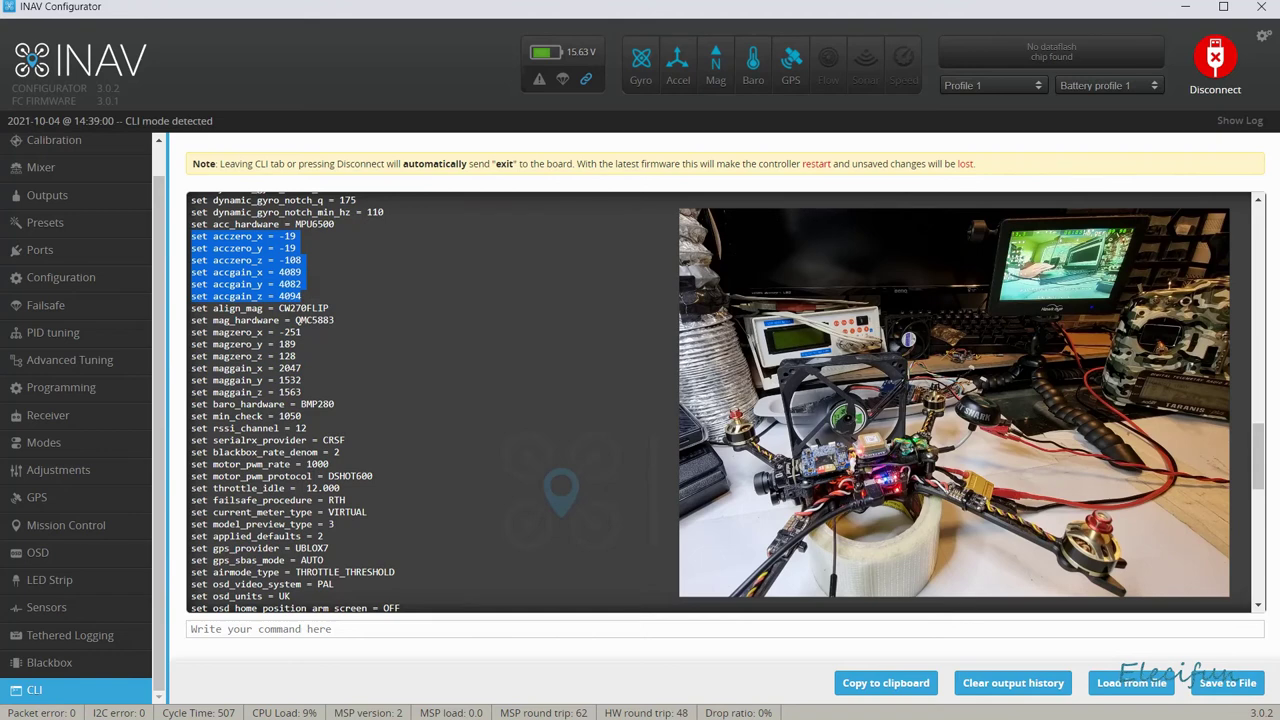
{"action": "left_click", "coordinate": [368, 630]}
{"action": "right_click", "coordinate": [368, 630]}
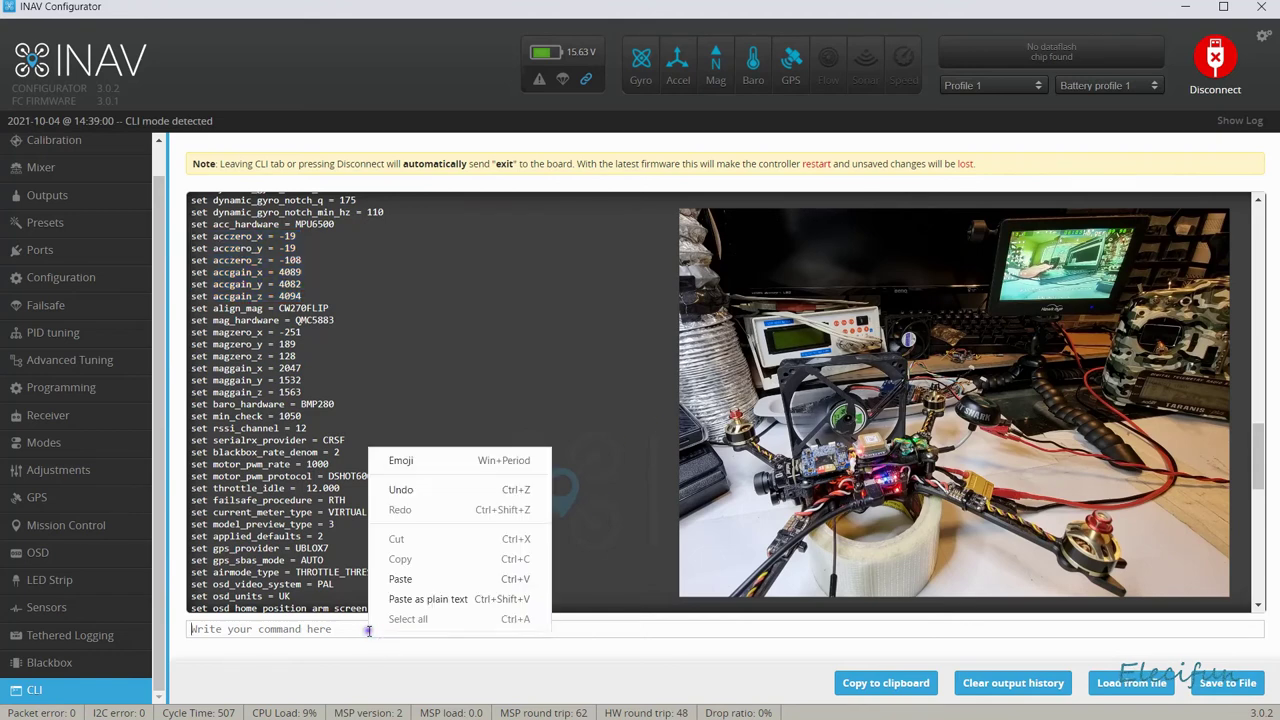
{"action": "left_click", "coordinate": [416, 580]}
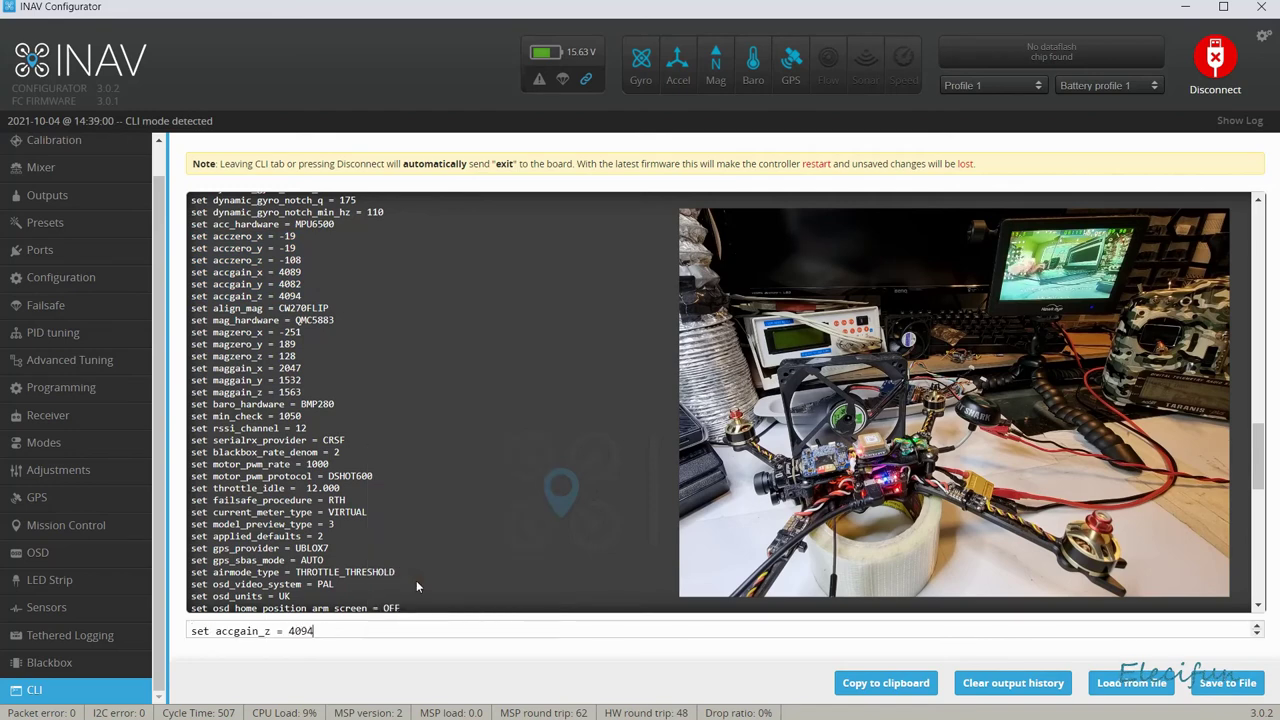
{"action": "key", "text": "Return"}
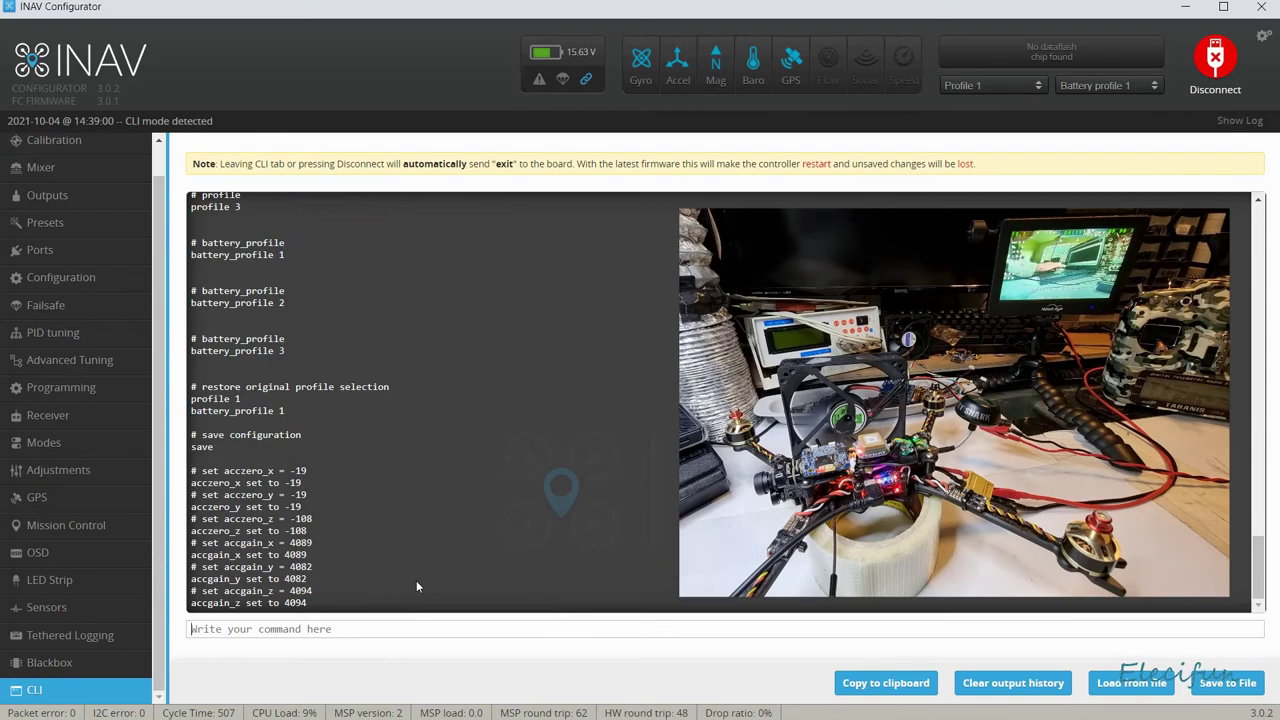
{"action": "type", "text": "save"}
{"action": "key", "text": "Return"}
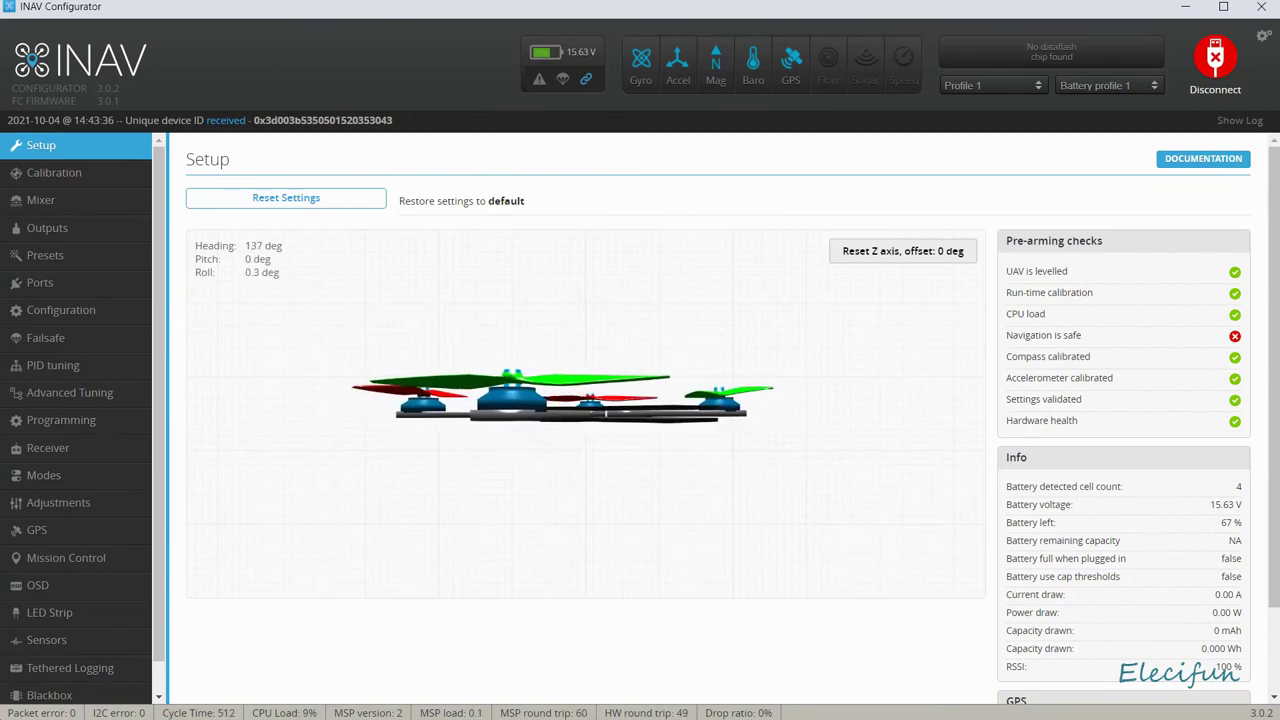
Open the Advanced Tuning settings and look through the list of configuration sections.
{"action": "left_click", "coordinate": [76, 390]}
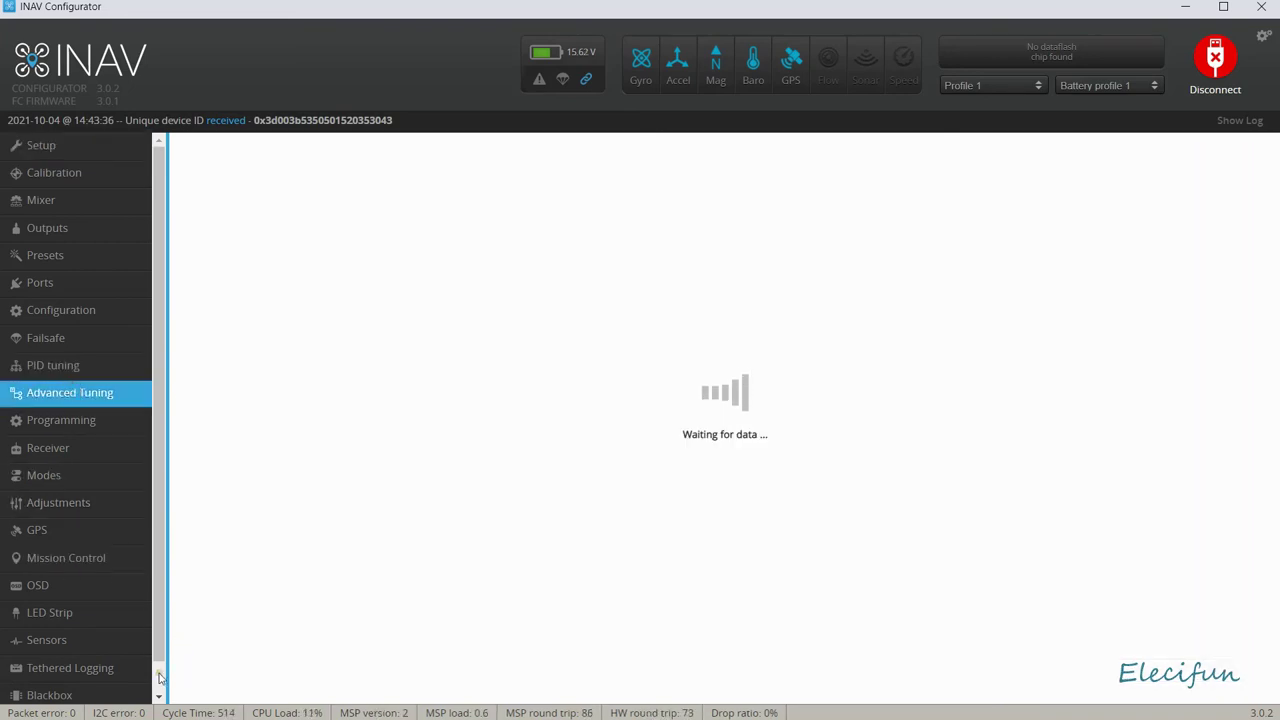
{"action": "scroll", "coordinate": [100, 665], "scroll_direction": "down", "scroll_amount": 1}
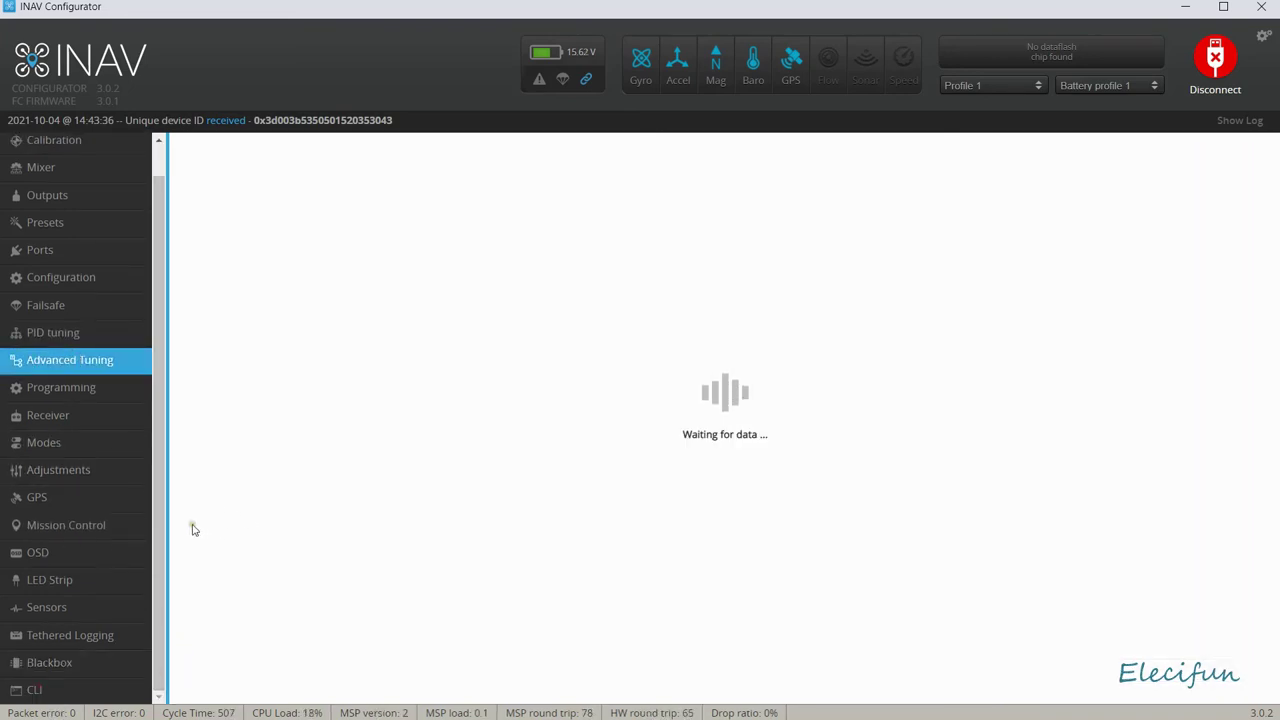
{"action": "left_click", "coordinate": [158, 528]}
{"action": "left_click_drag", "start_coordinate": [158, 528], "coordinate": [158, 335]}
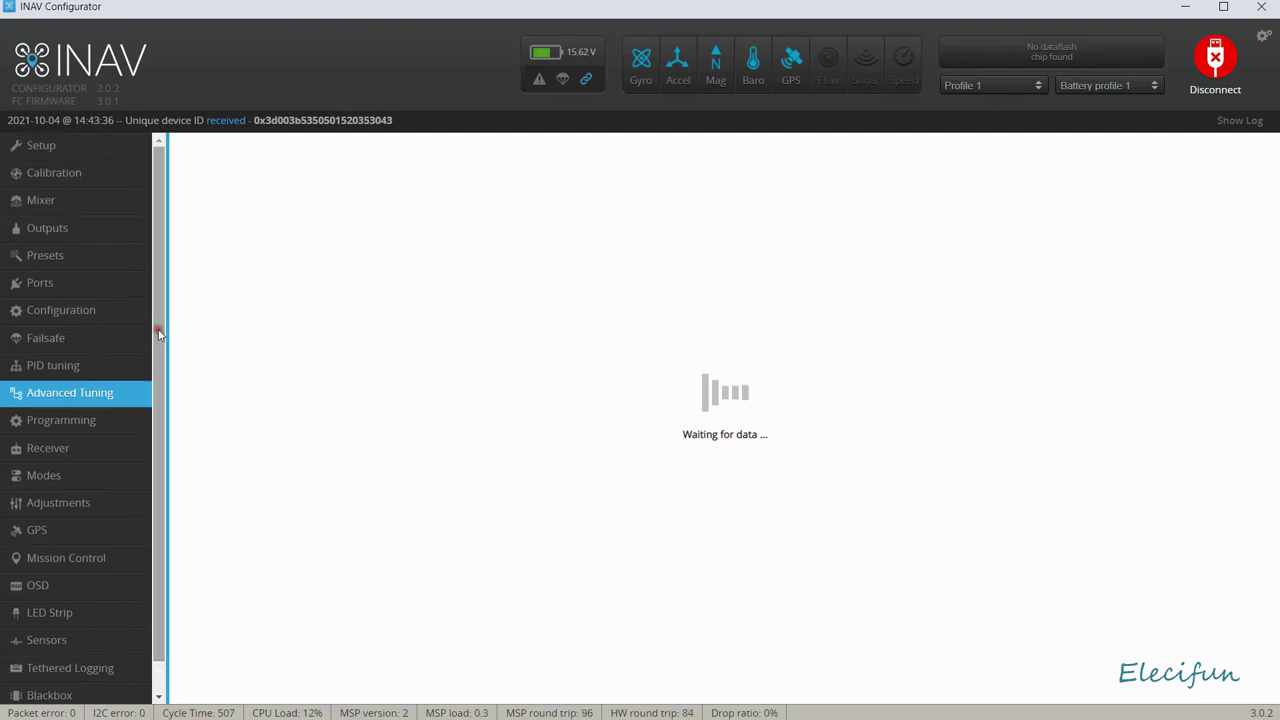